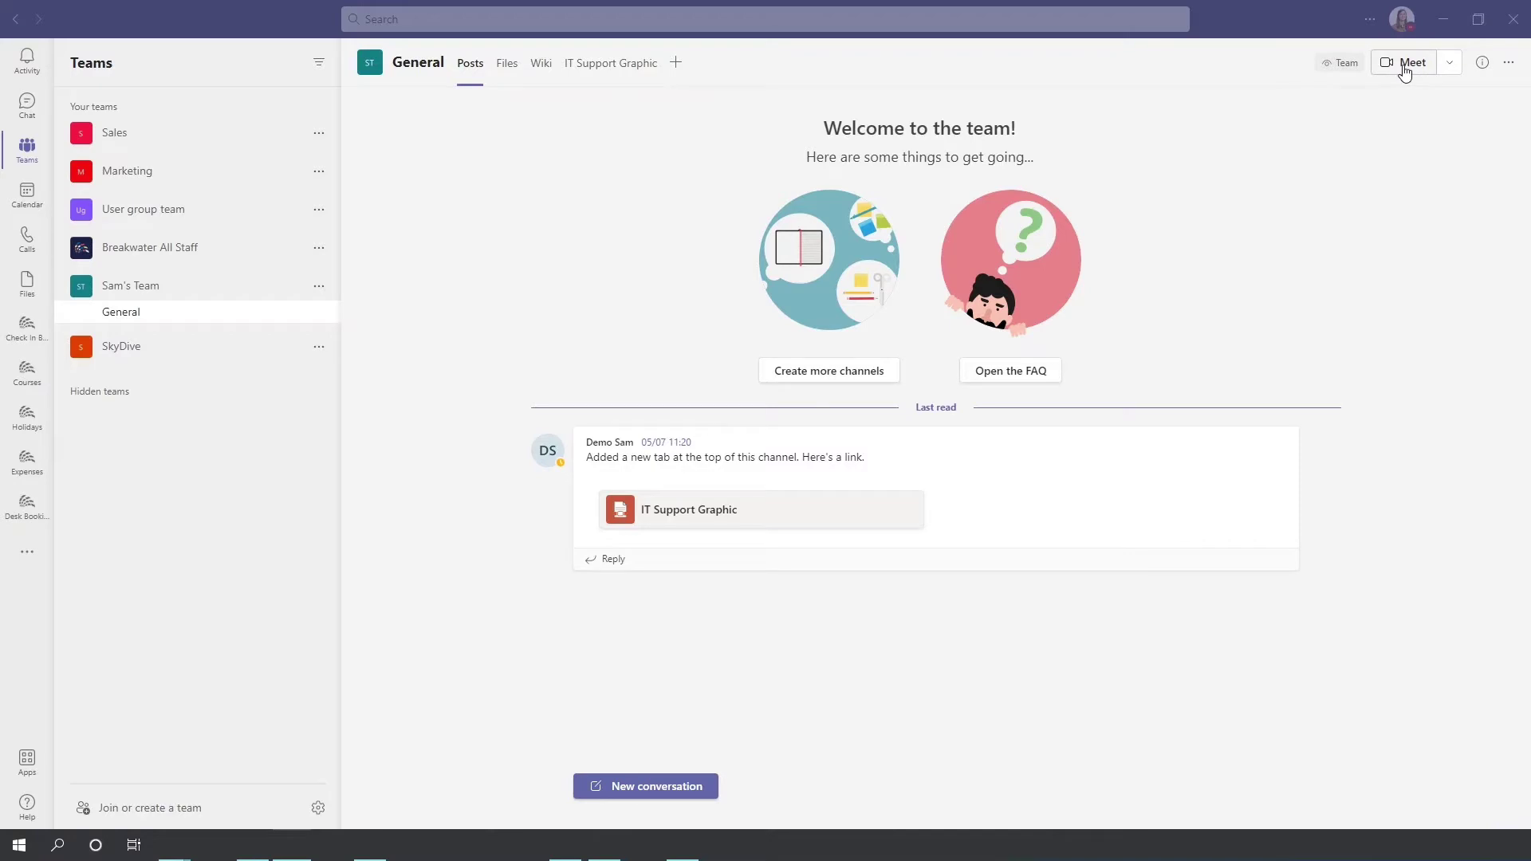
# - Abandon an unsaved new meeting form and start a new post in the General channel
pyautogui.click(1452, 71)
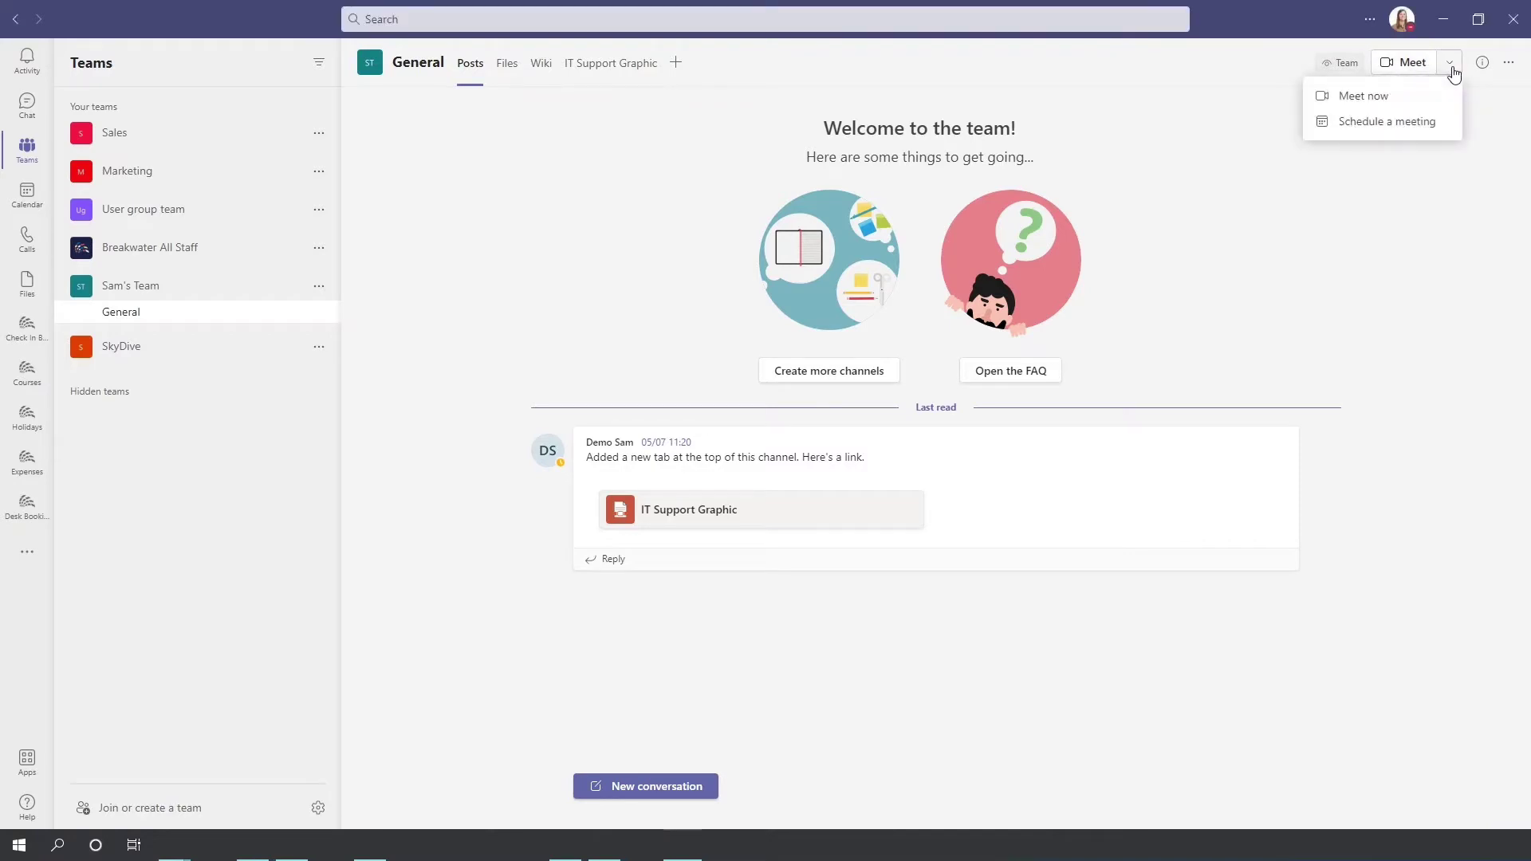
pyautogui.click(1365, 128)
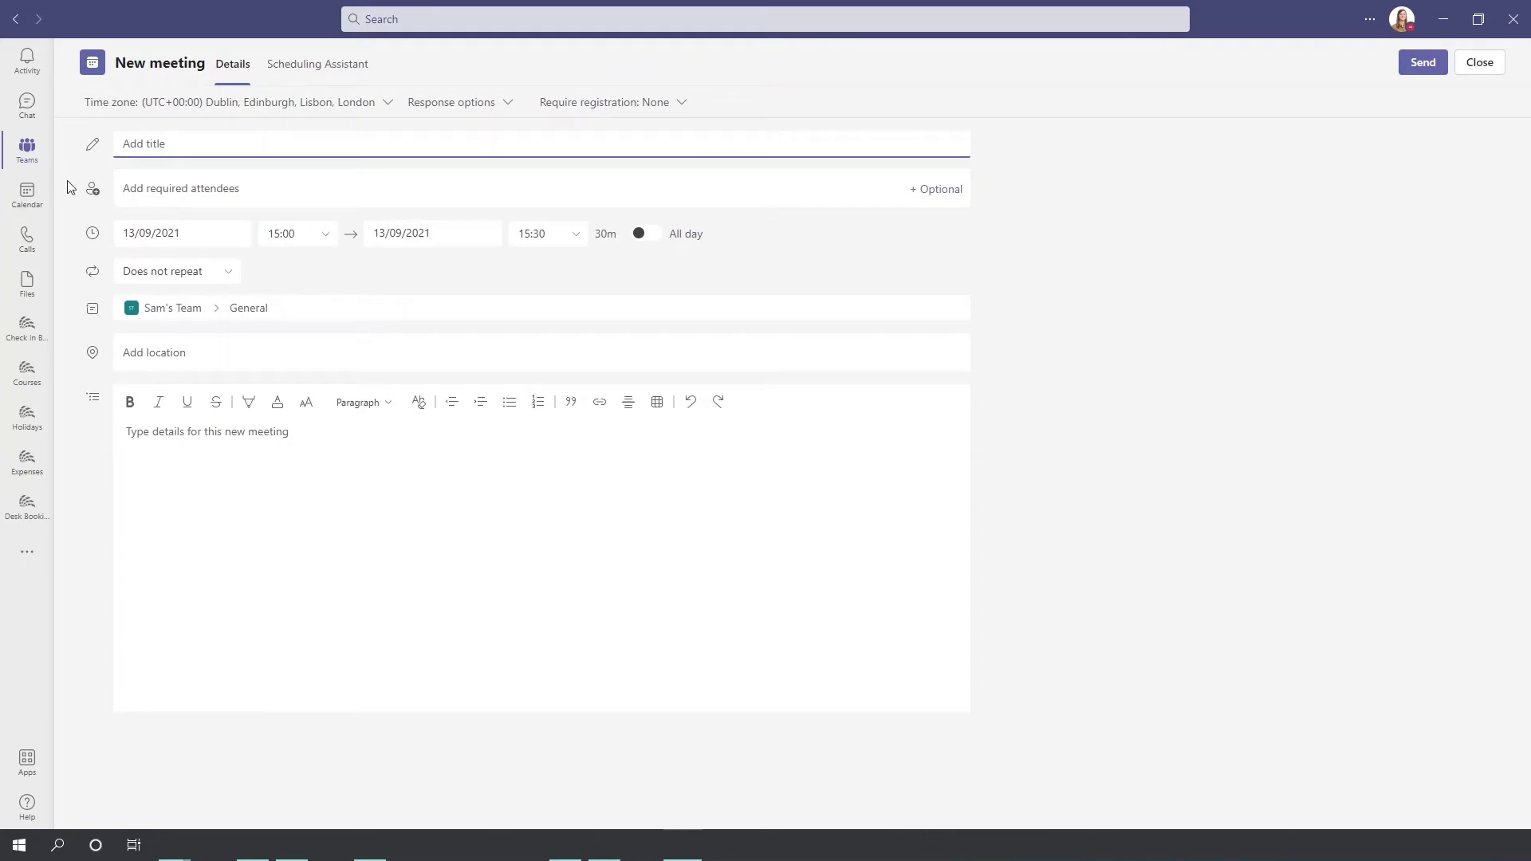
pyautogui.click(32, 152)
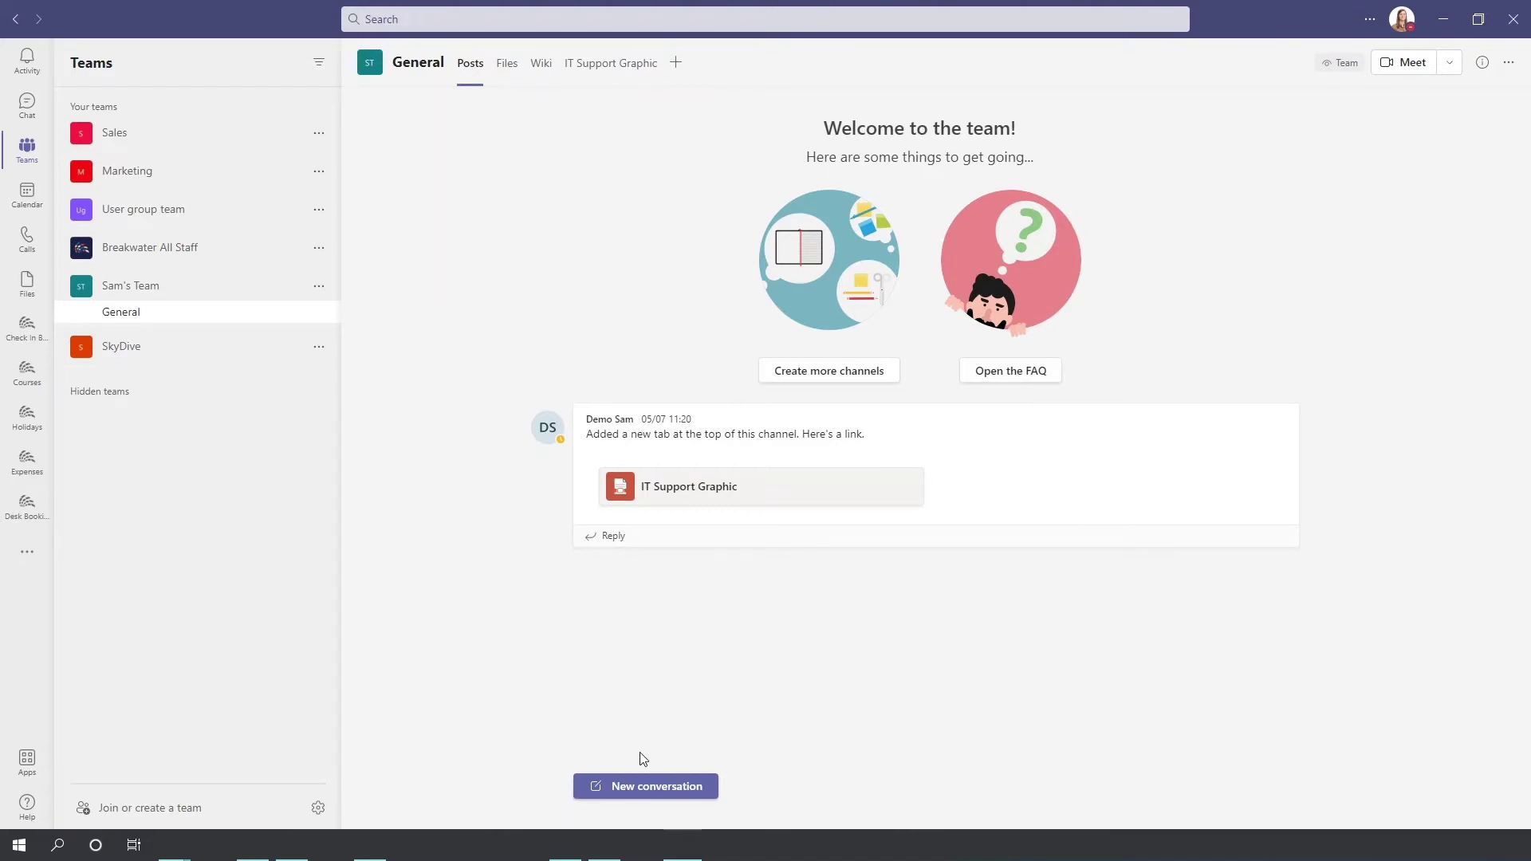
pyautogui.click(640, 785)
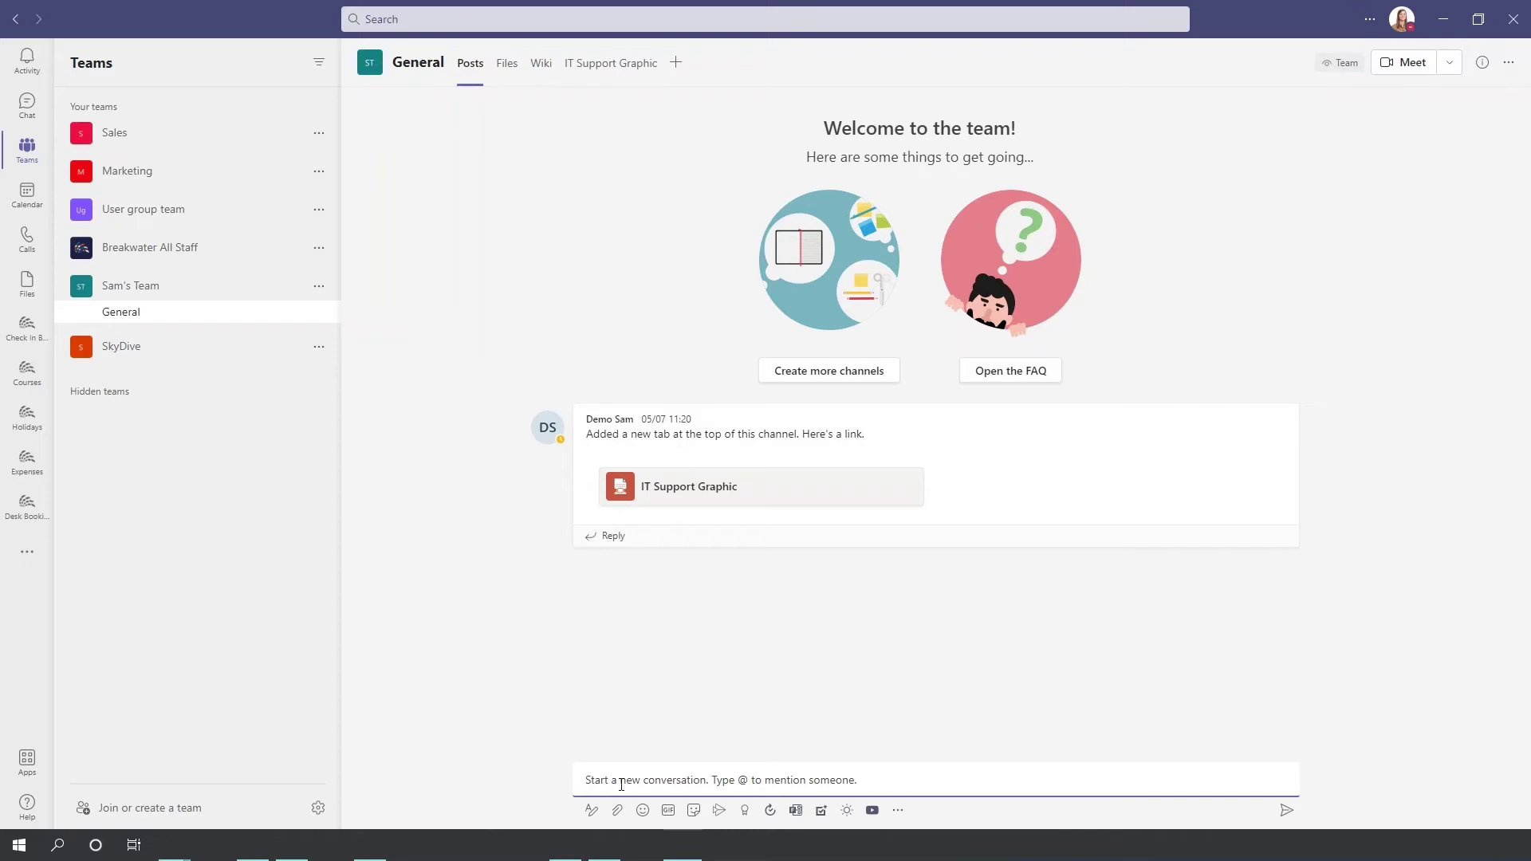
pyautogui.write('@')
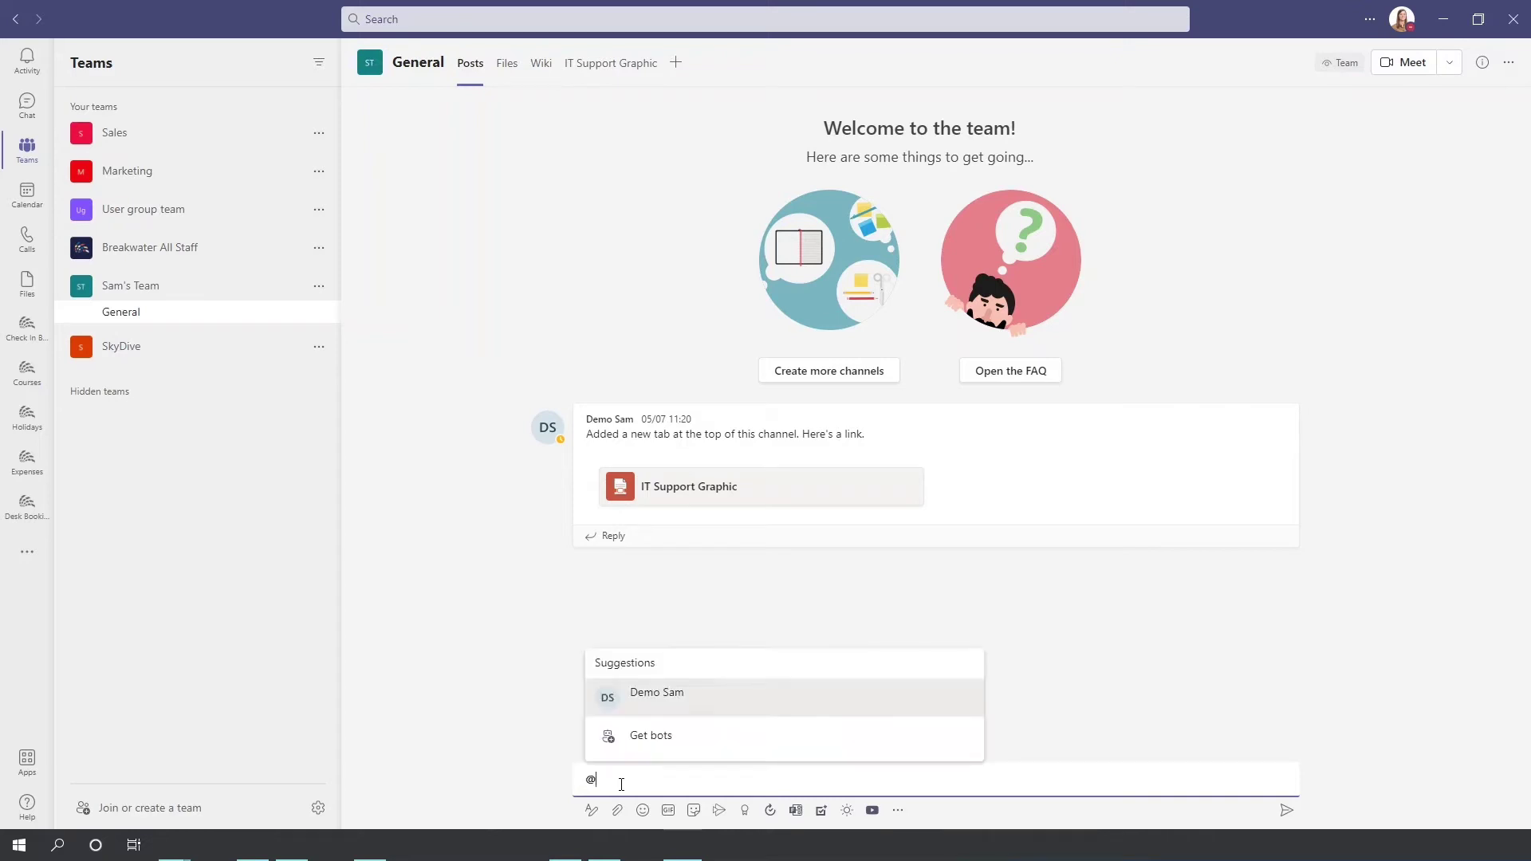
pyautogui.write('team')
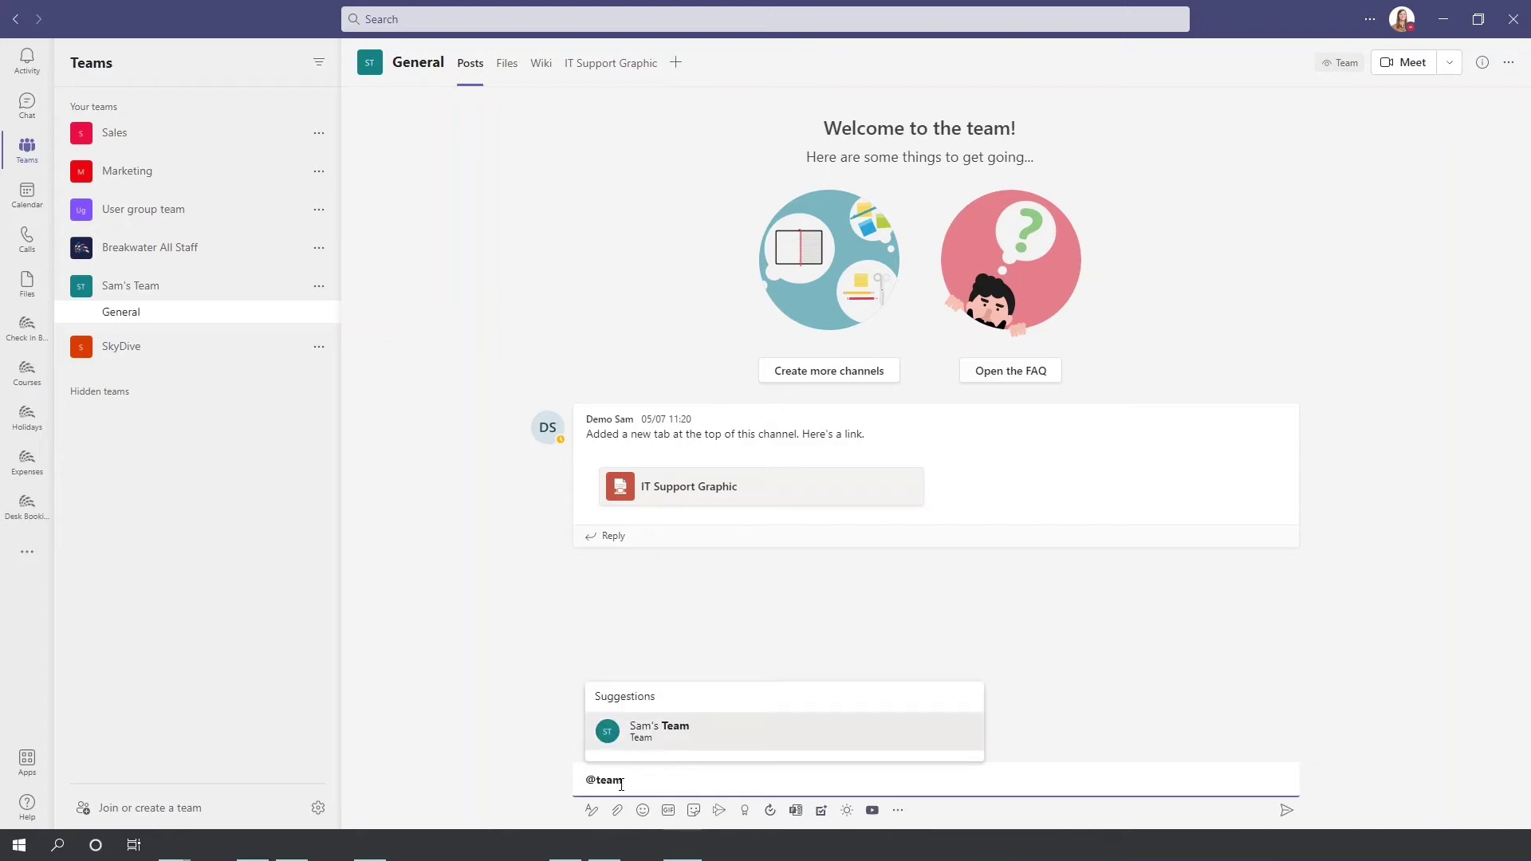
pyautogui.click(673, 737)
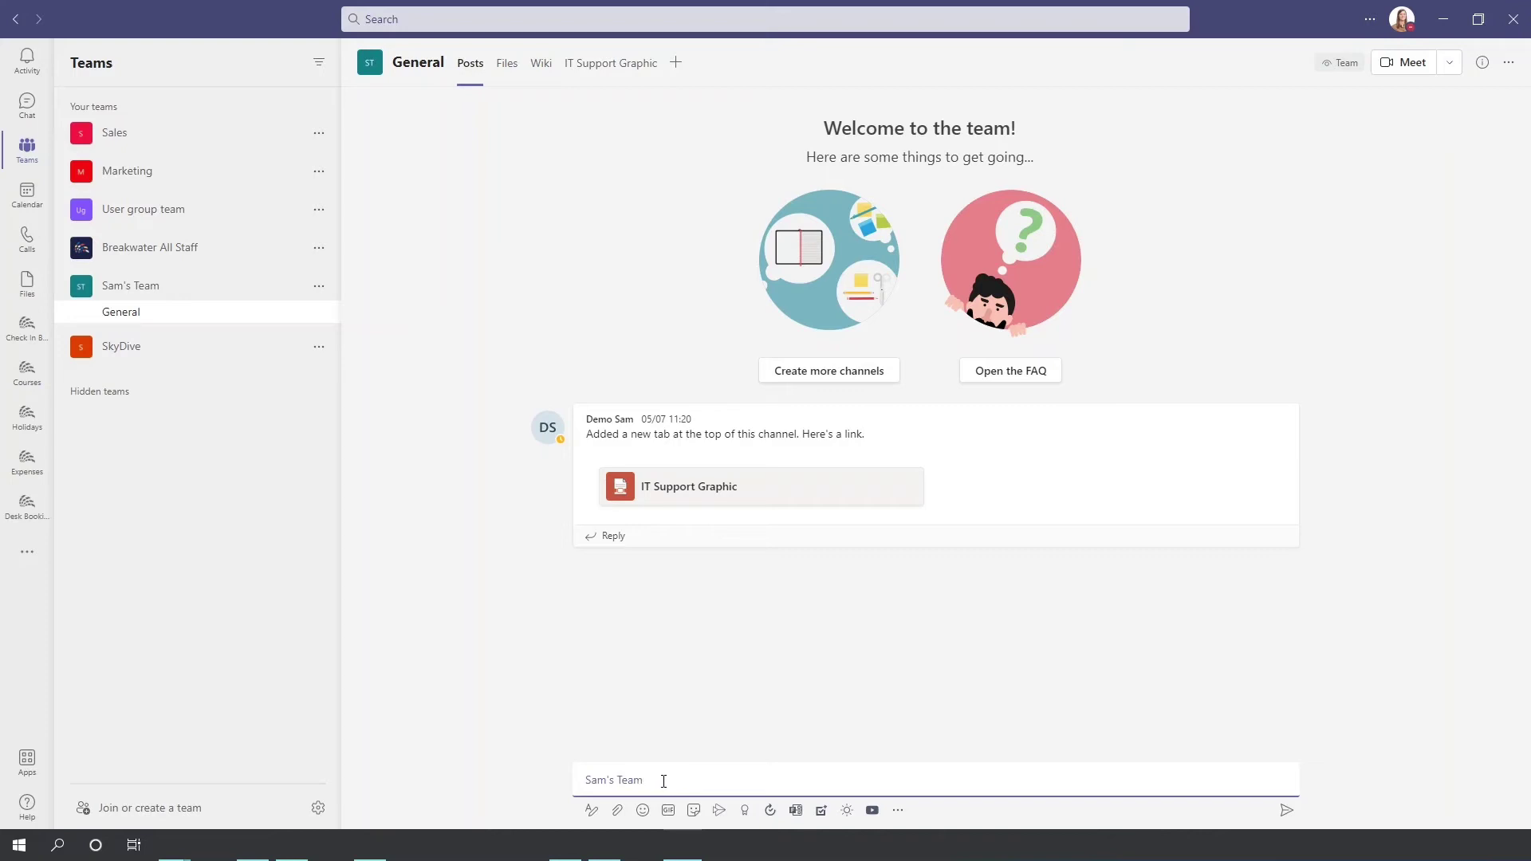
pyautogui.press('BackSpace')
pyautogui.press('BackSpace')
pyautogui.press('BackSpace')
pyautogui.press('BackSpace')
pyautogui.press('BackSpace')
pyautogui.press('BackSpace')
pyautogui.press('BackSpace')
pyautogui.press('BackSpace')
pyautogui.press('BackSpace')
pyautogui.press('BackSpace')
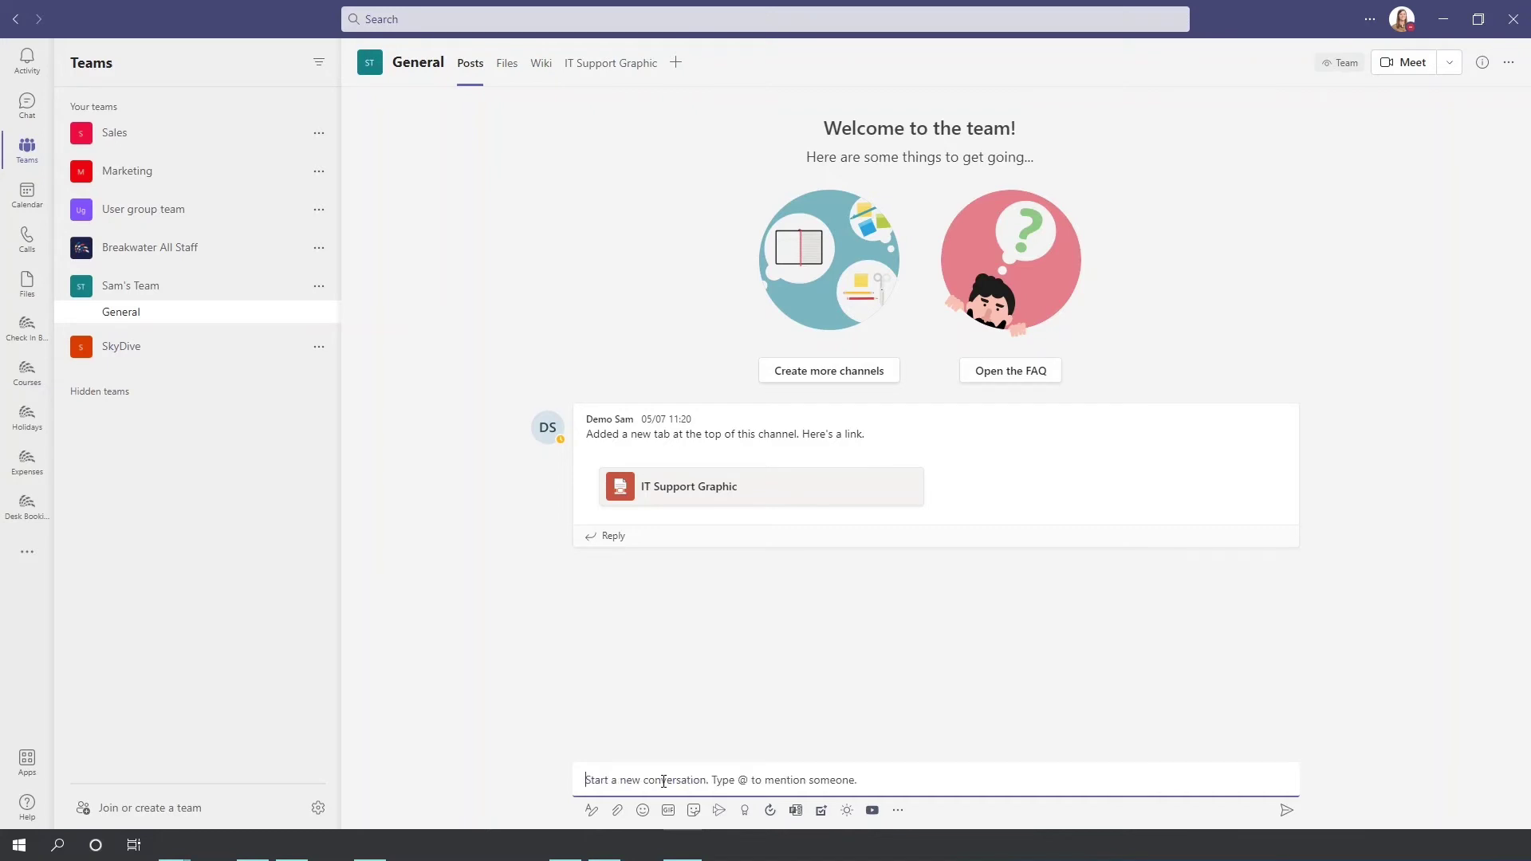
pyautogui.write('@')
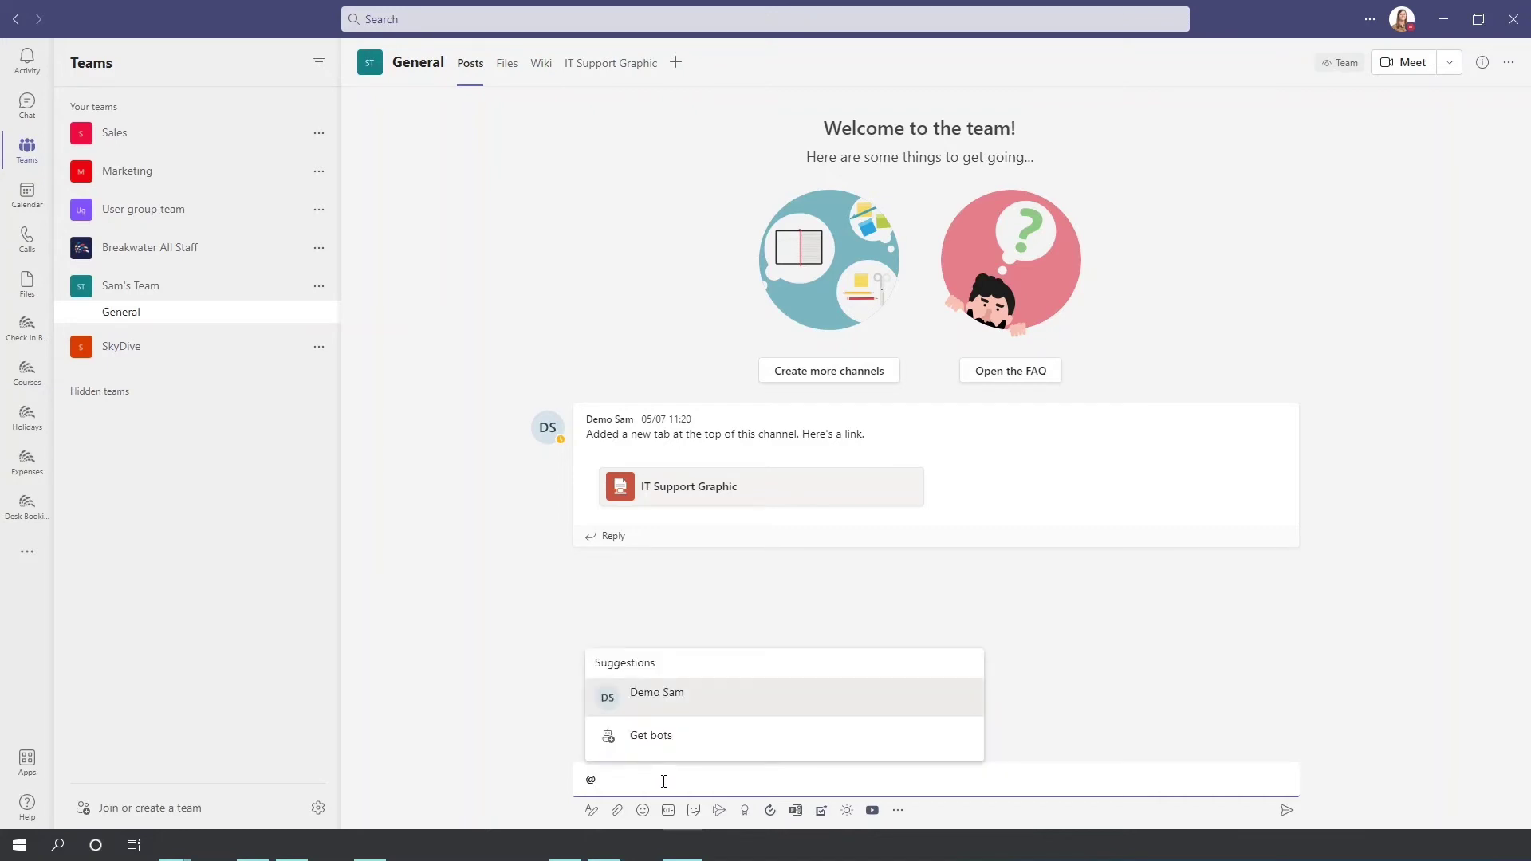
pyautogui.write("sam's")
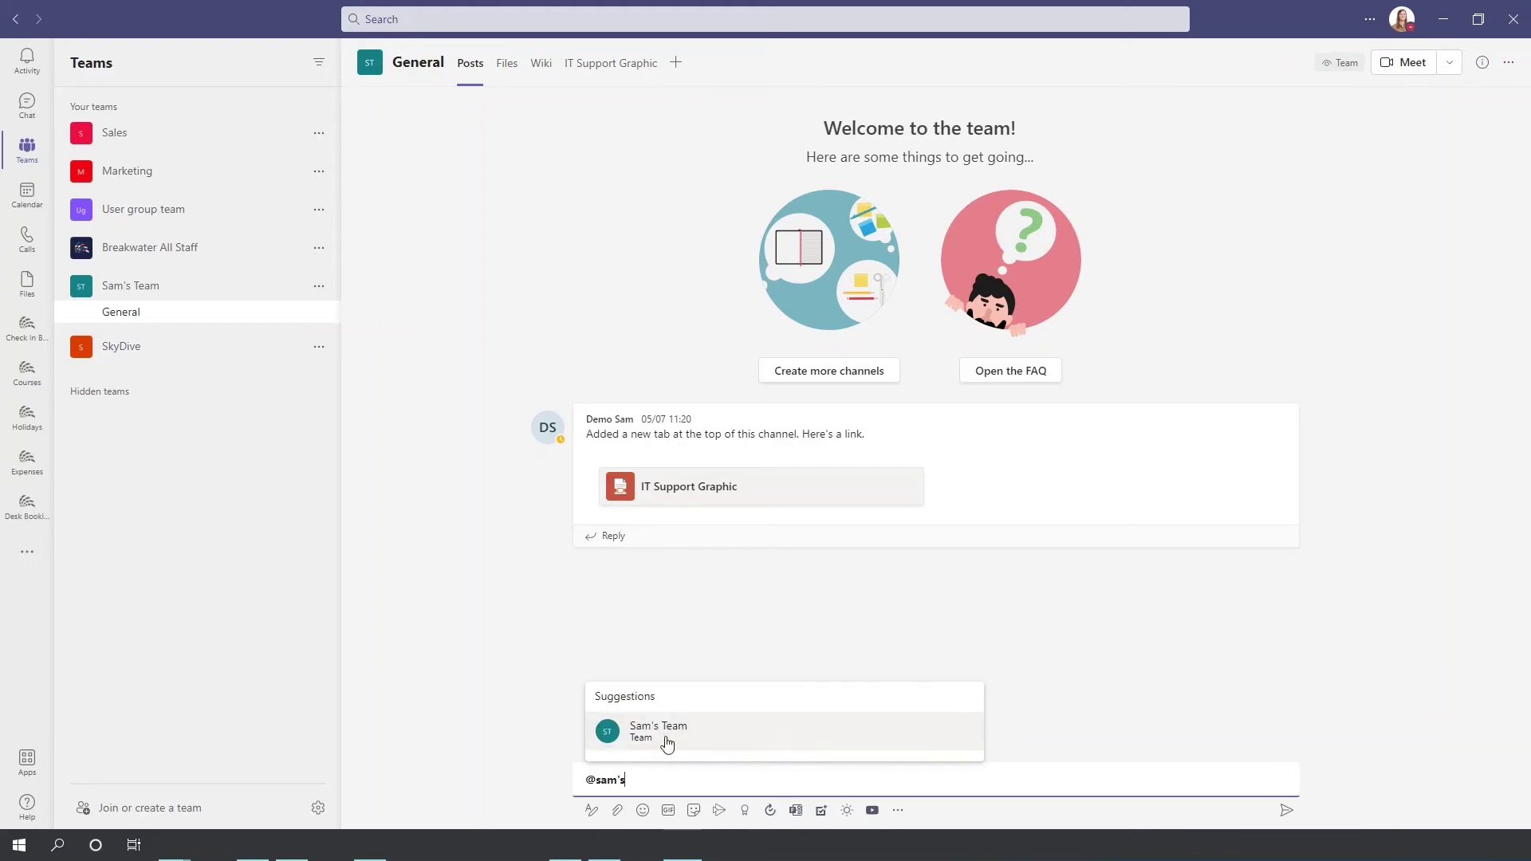
pyautogui.click(669, 739)
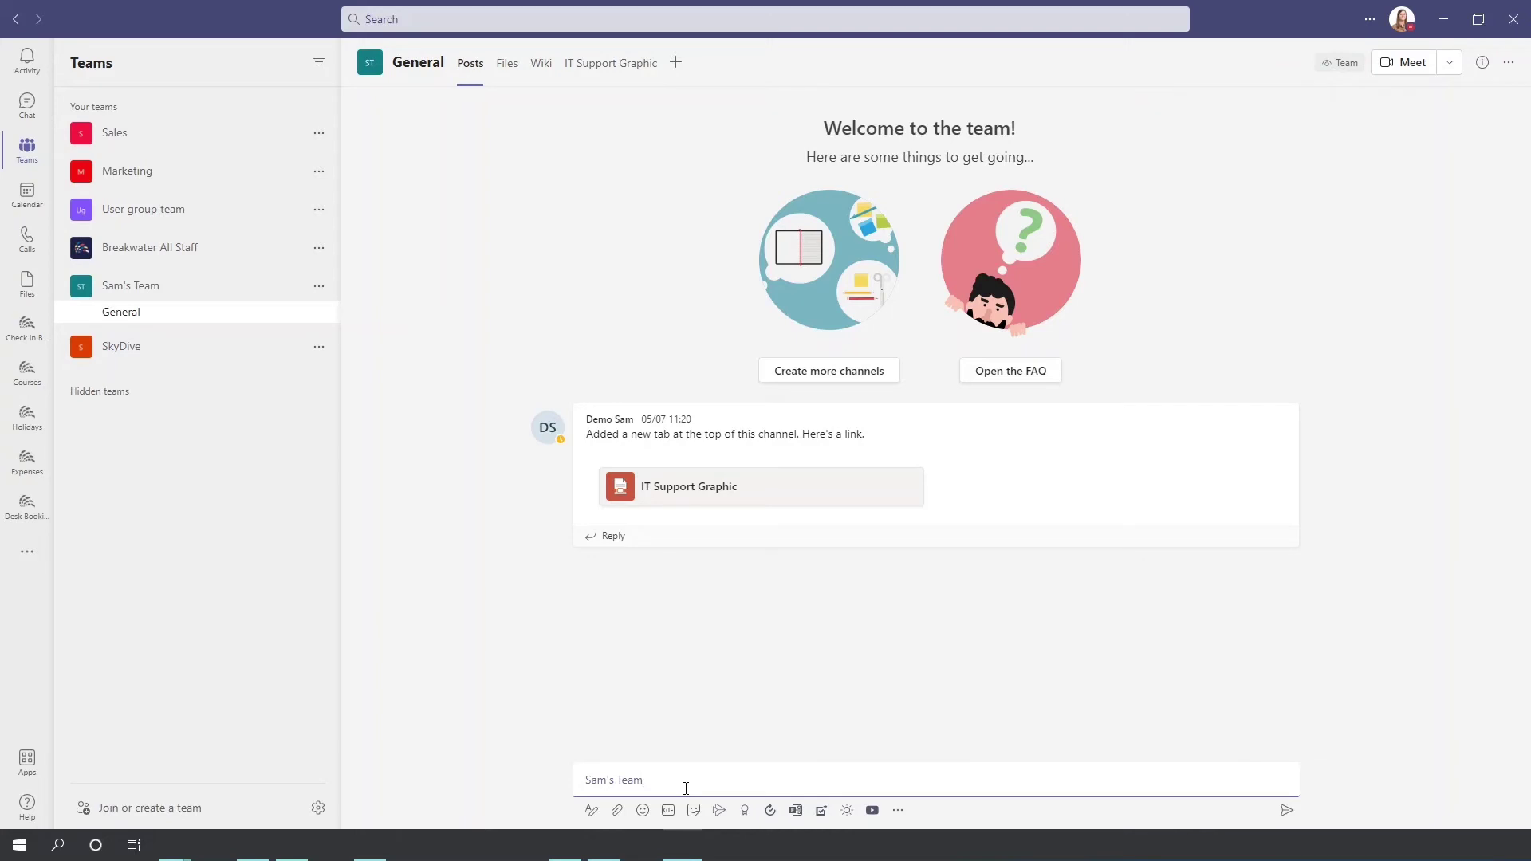
pyautogui.press('Return')
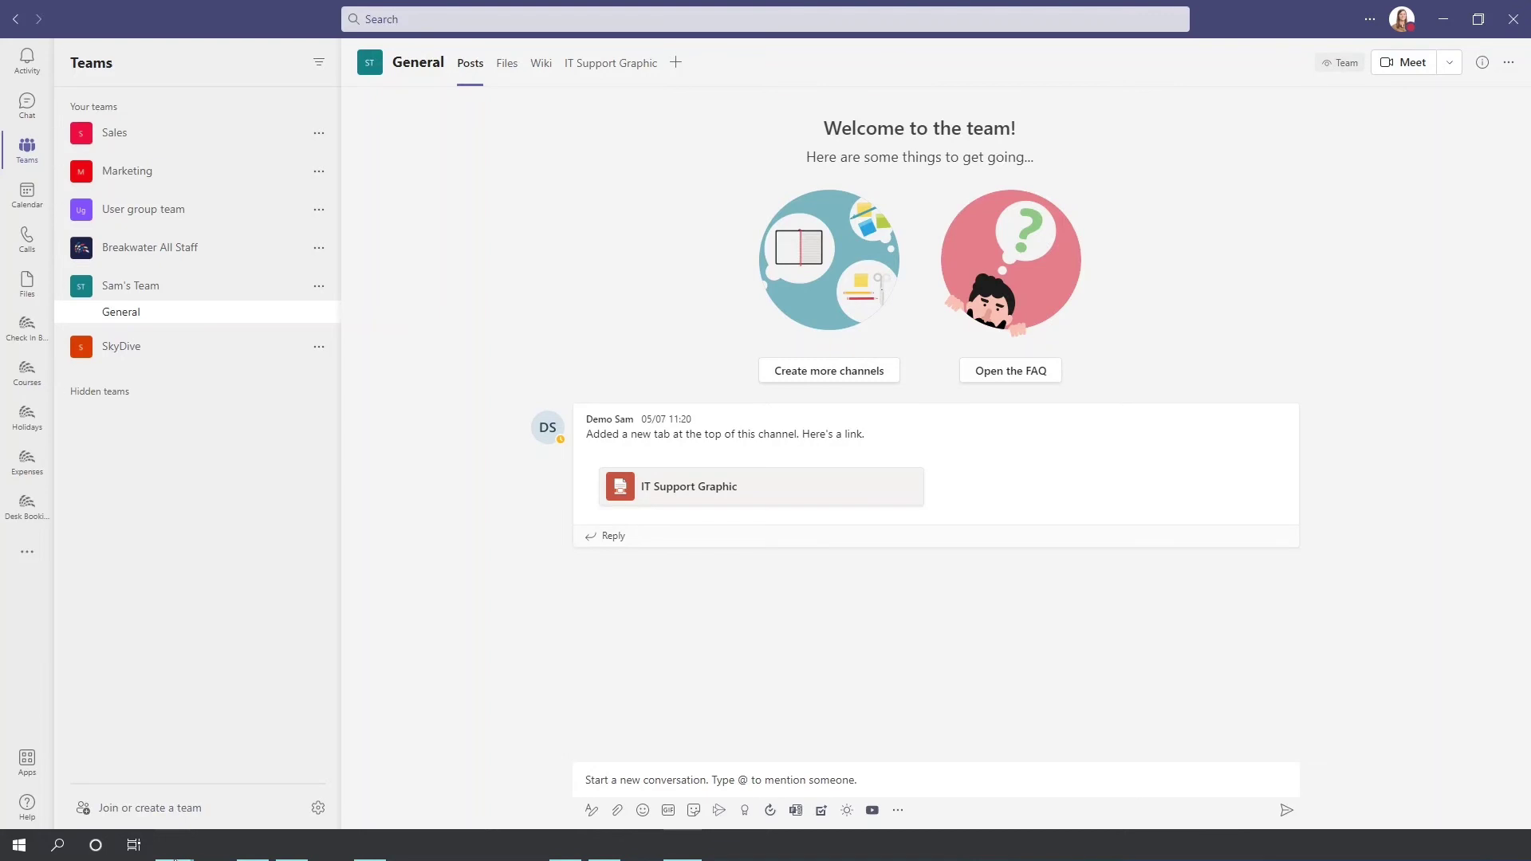
# - Bring up the Conference Meeting email window in Outlook and choose Share to Teams
pyautogui.moveTo(174, 846)
pyautogui.click(89, 762)
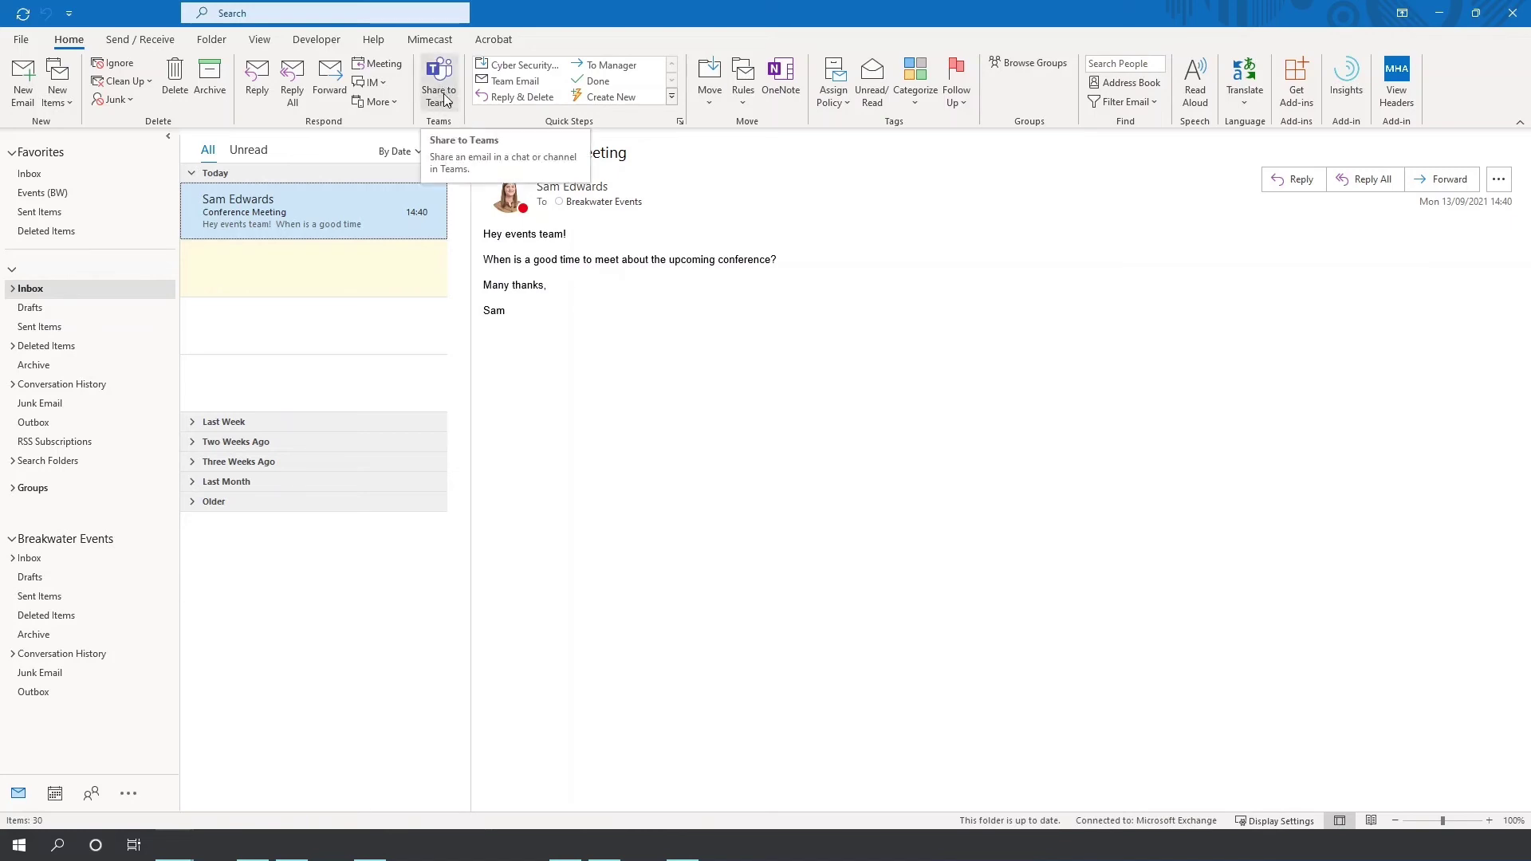
pyautogui.click(174, 845)
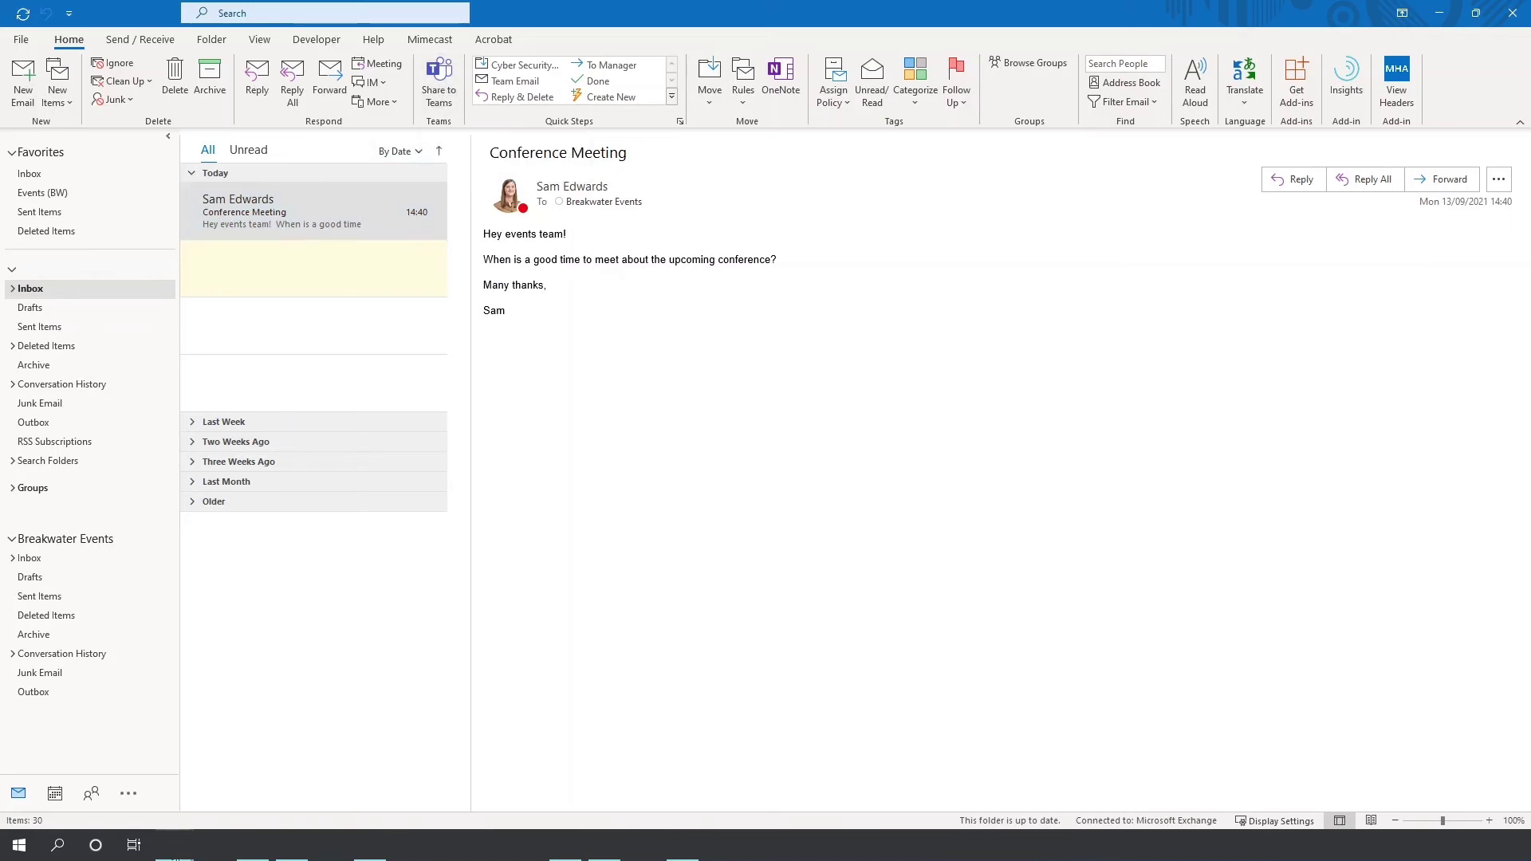
pyautogui.click(234, 770)
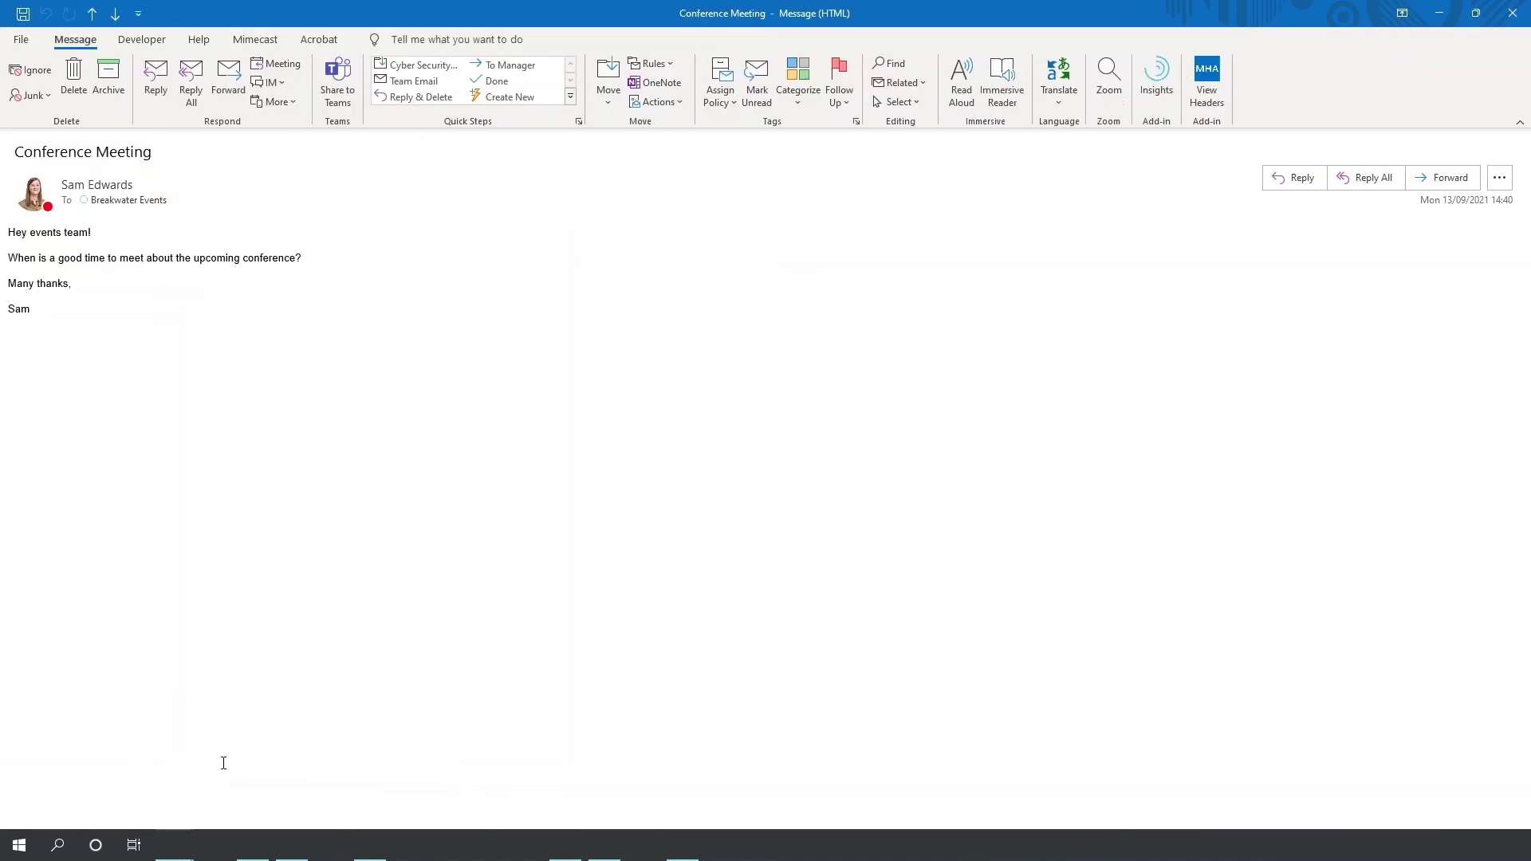
pyautogui.click(344, 95)
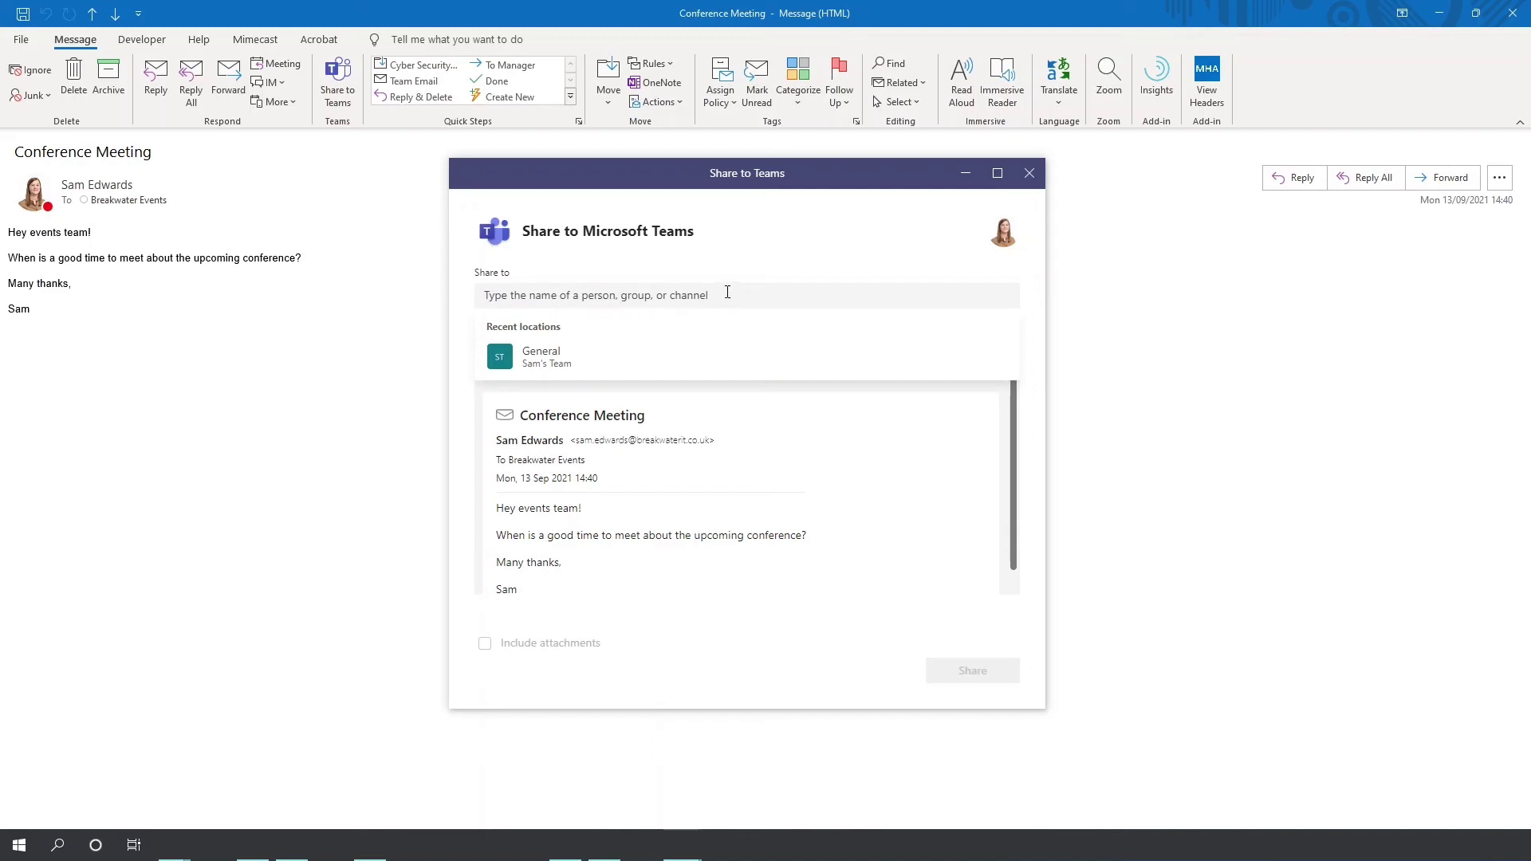
# - Share the email to General (Sam's Team), picked from Recent locations
pyautogui.click(569, 365)
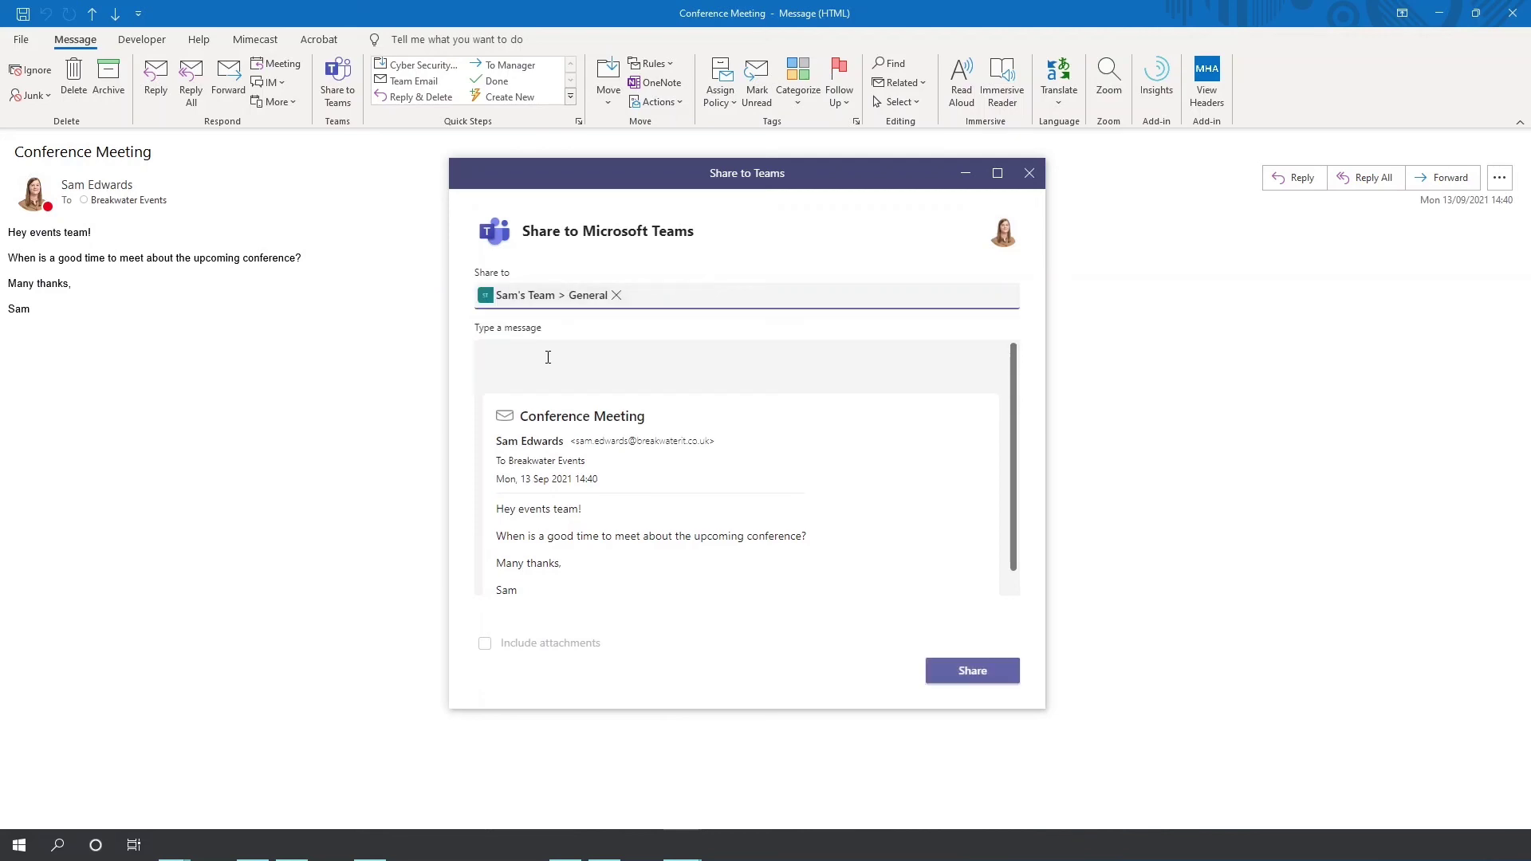
pyautogui.moveTo(1014, 361); pyautogui.dragTo(1008, 477)
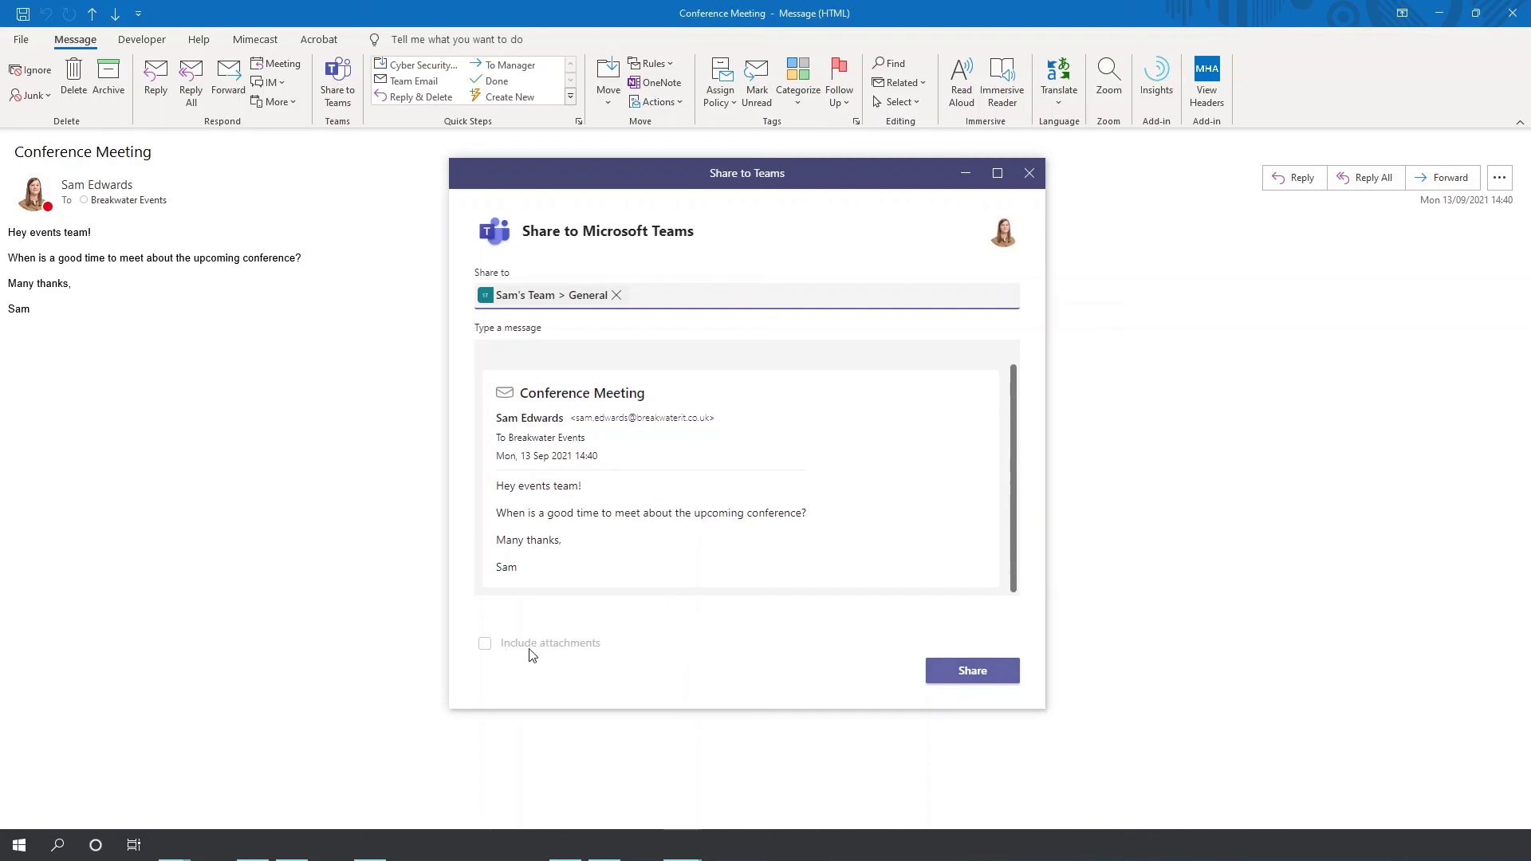
pyautogui.click(970, 673)
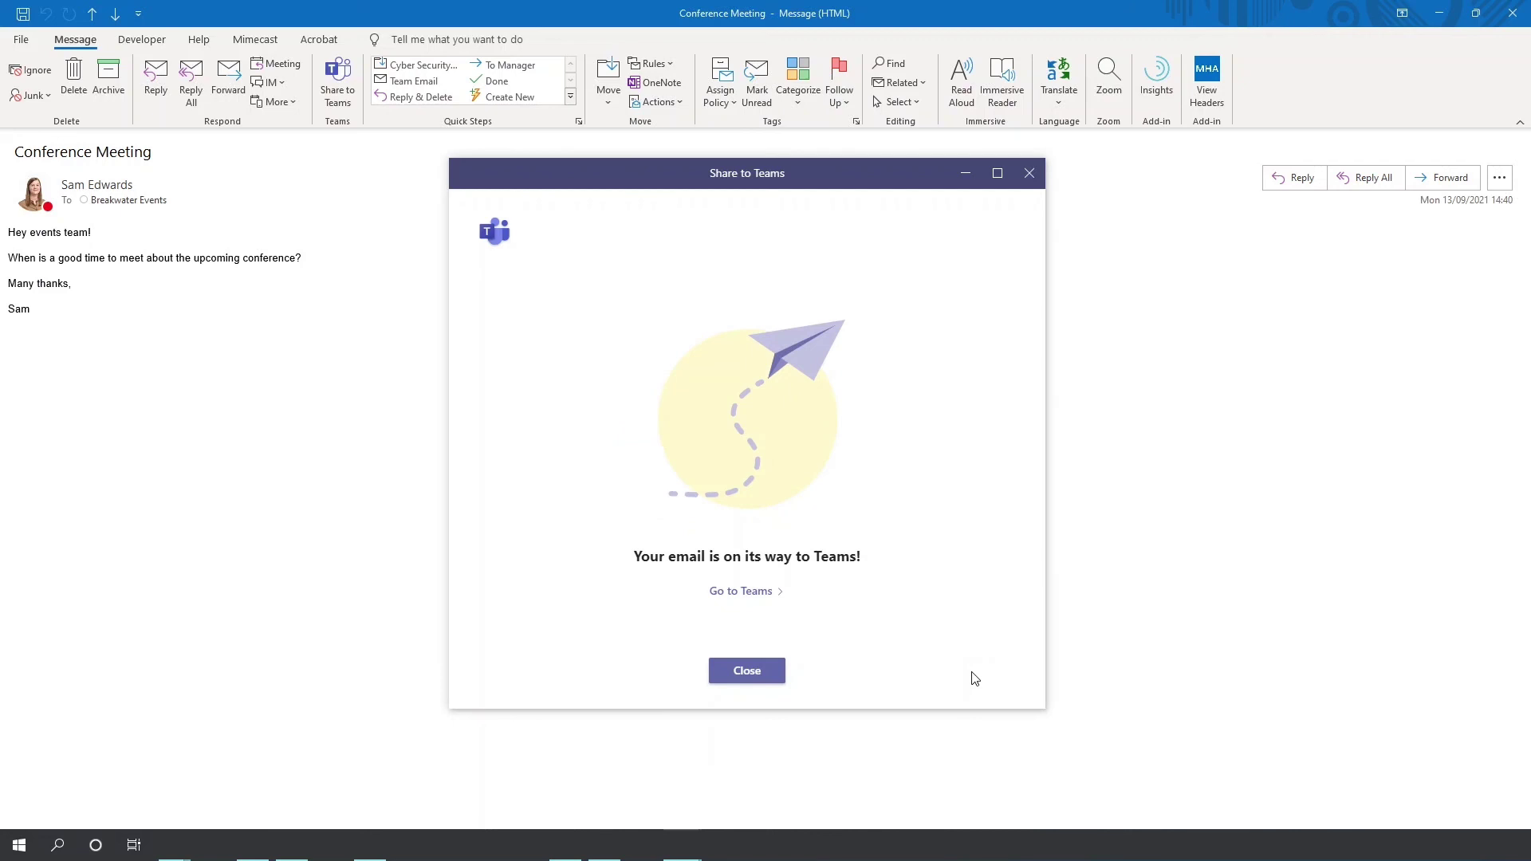
# - Dismiss the sharing confirmation and begin a reply to the Conference Meeting post in General
pyautogui.click(744, 672)
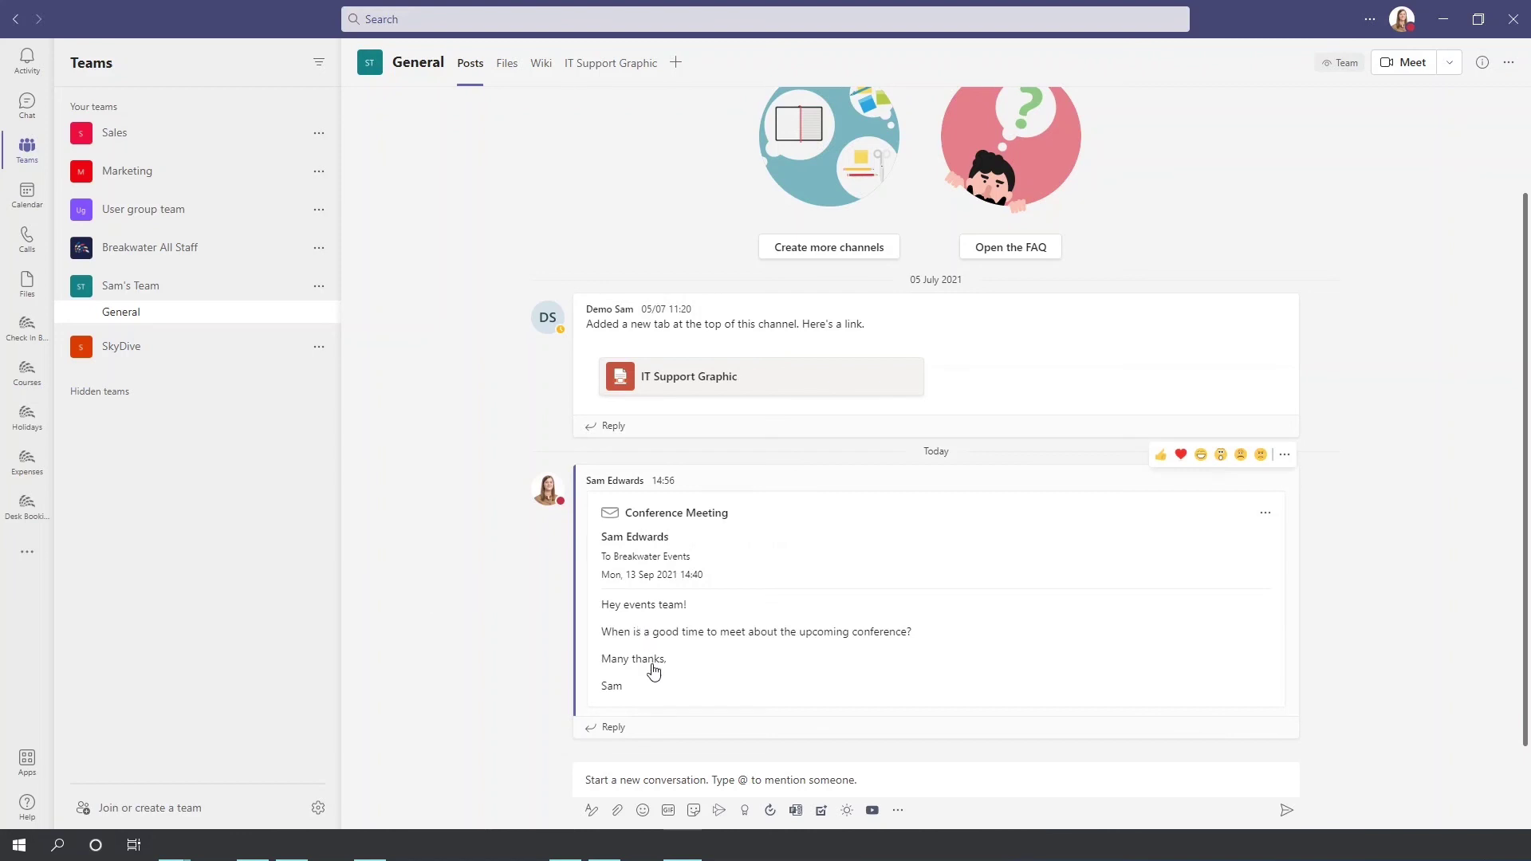
pyautogui.click(614, 728)
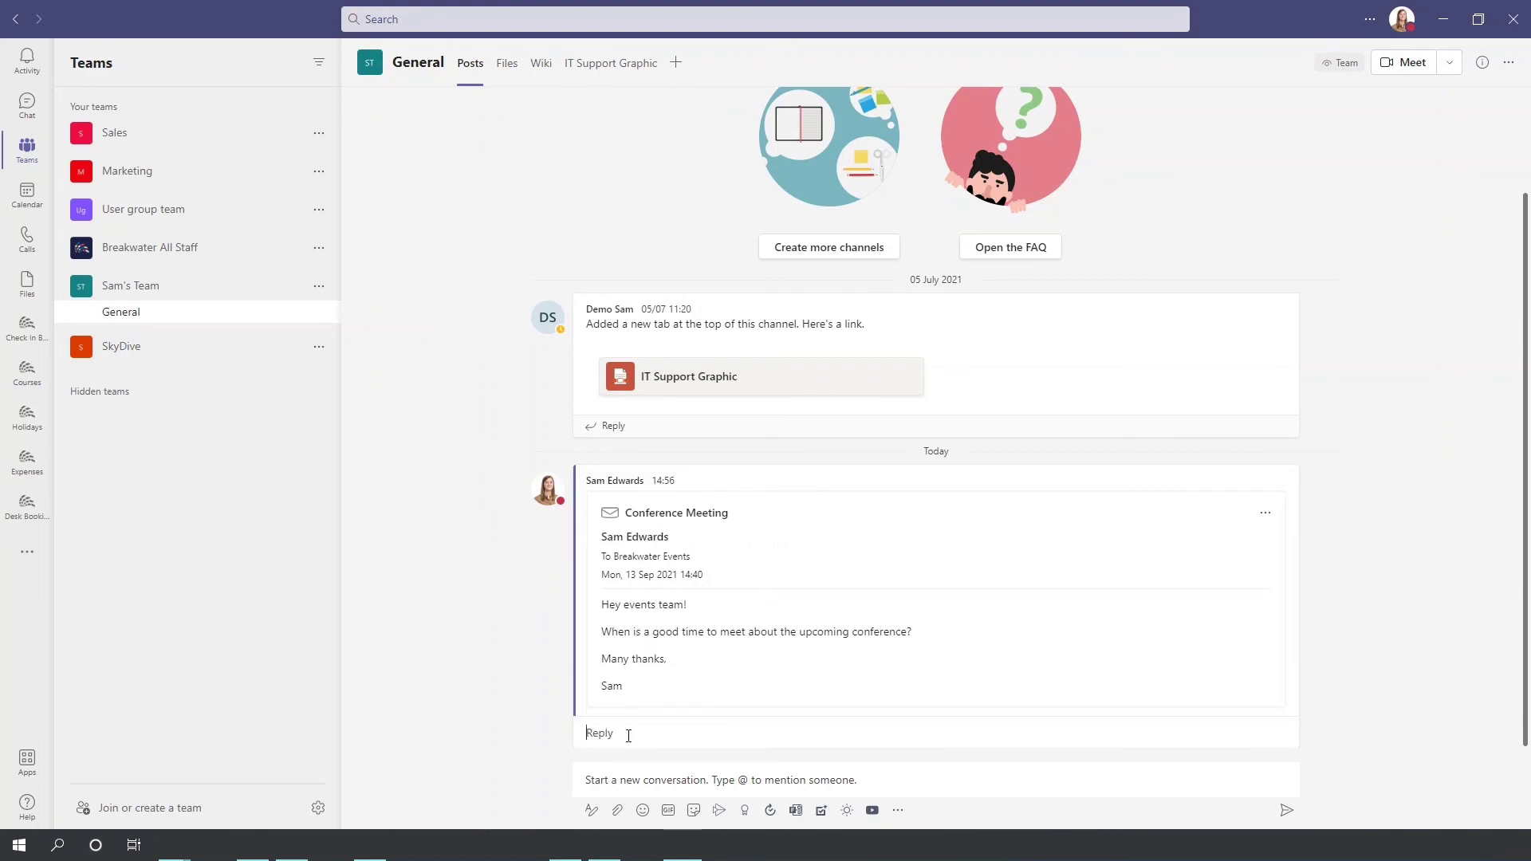